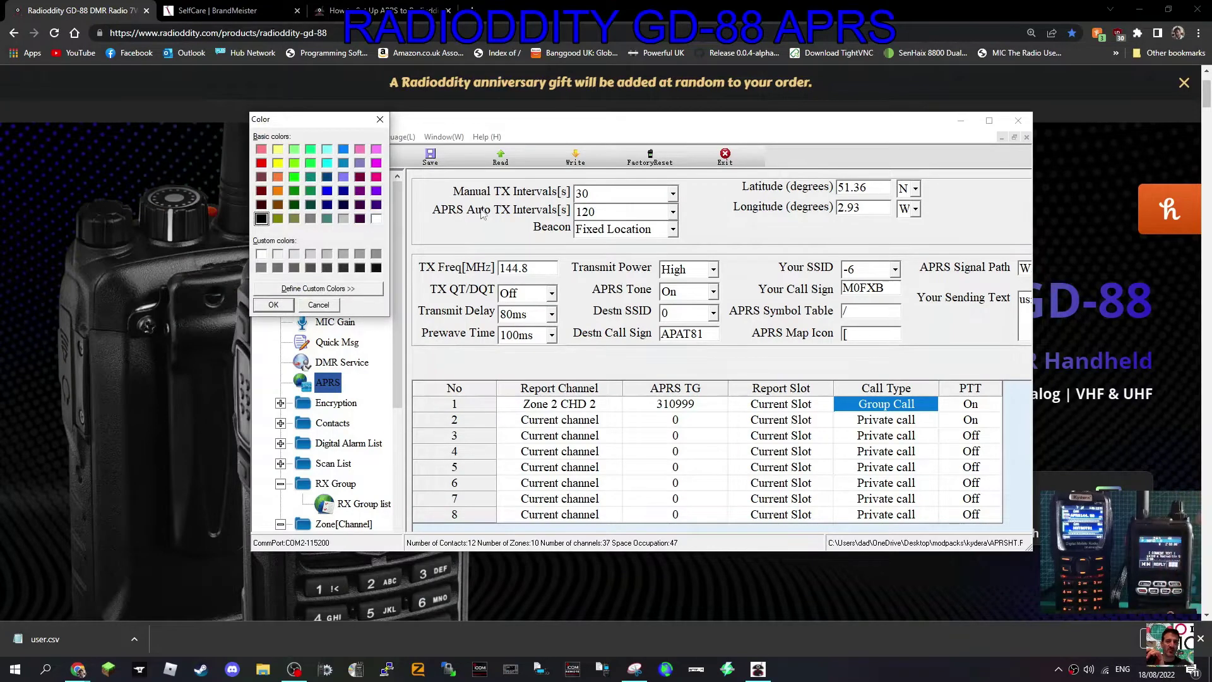
Dismiss the Color picker and its cancel notice, then maximize the CPS window.
left_click(379, 121)
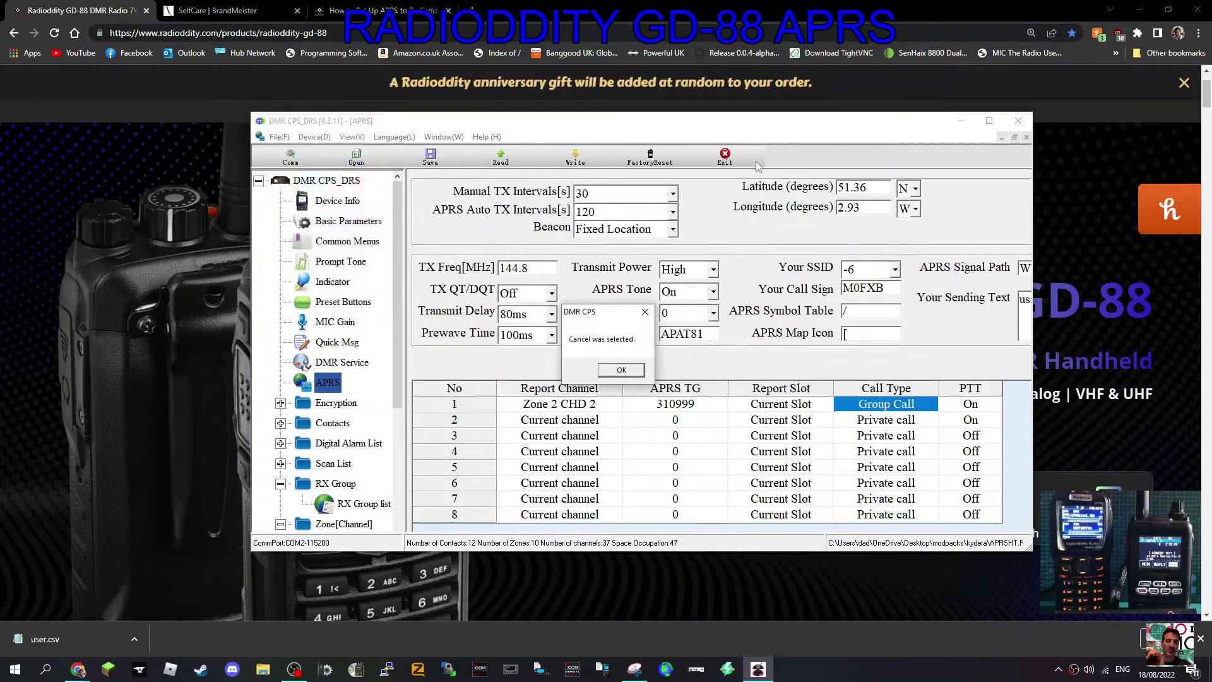
left_click(645, 311)
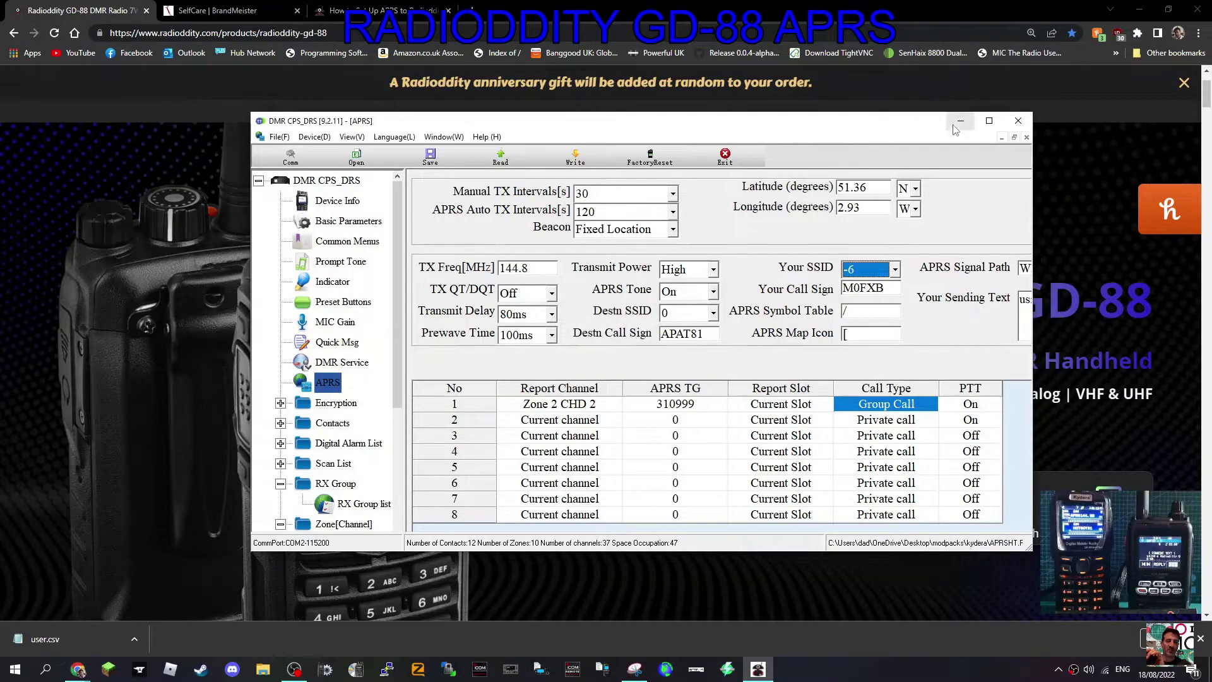
left_click(989, 121)
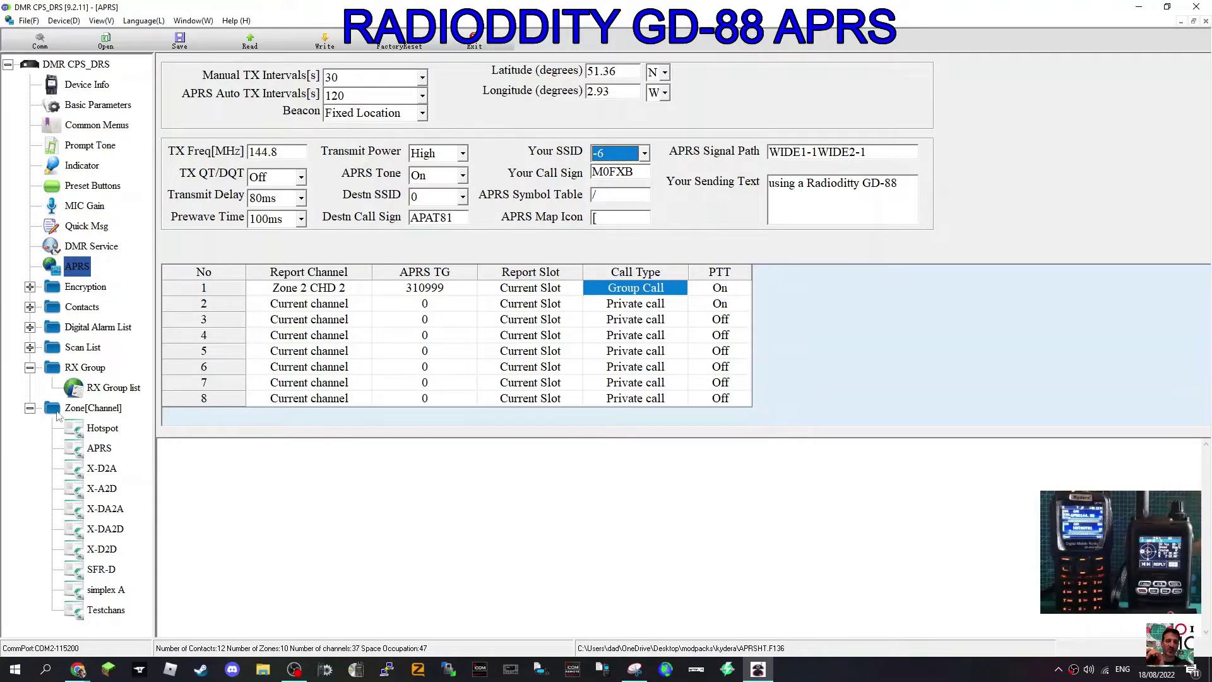
Show the APRS zone's channel grid with APRS144.80 and APRS DIGI under Zone[Channel].
left_click(92, 408)
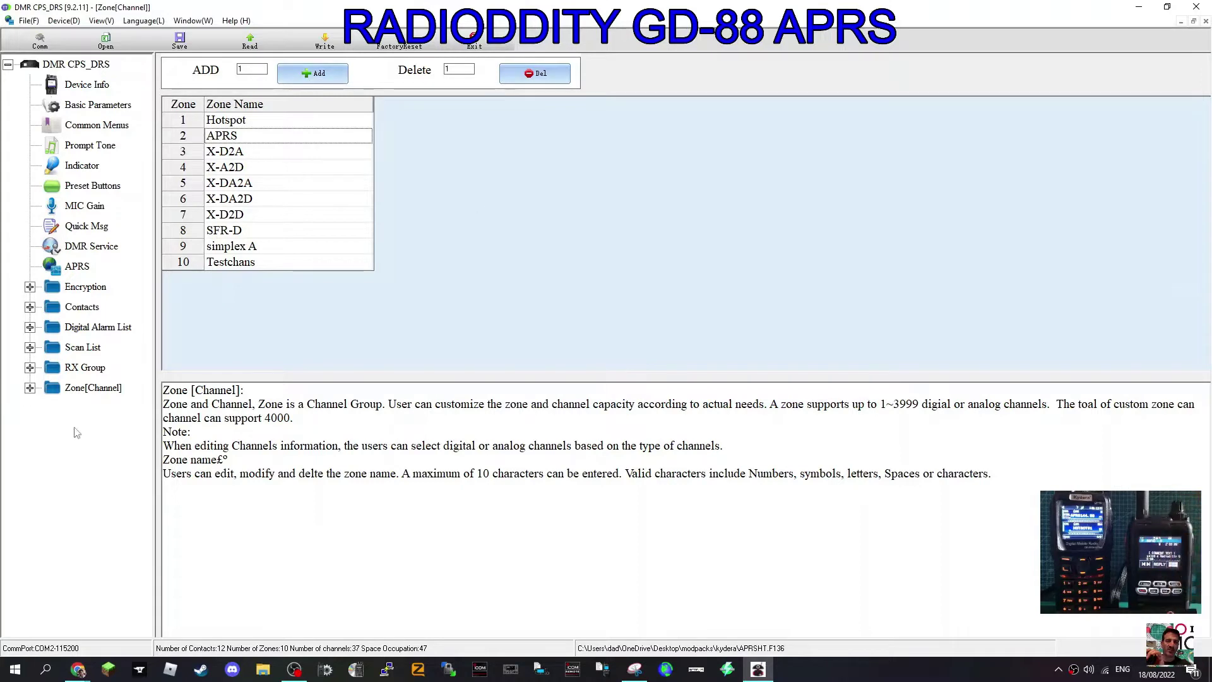
left_click(29, 388)
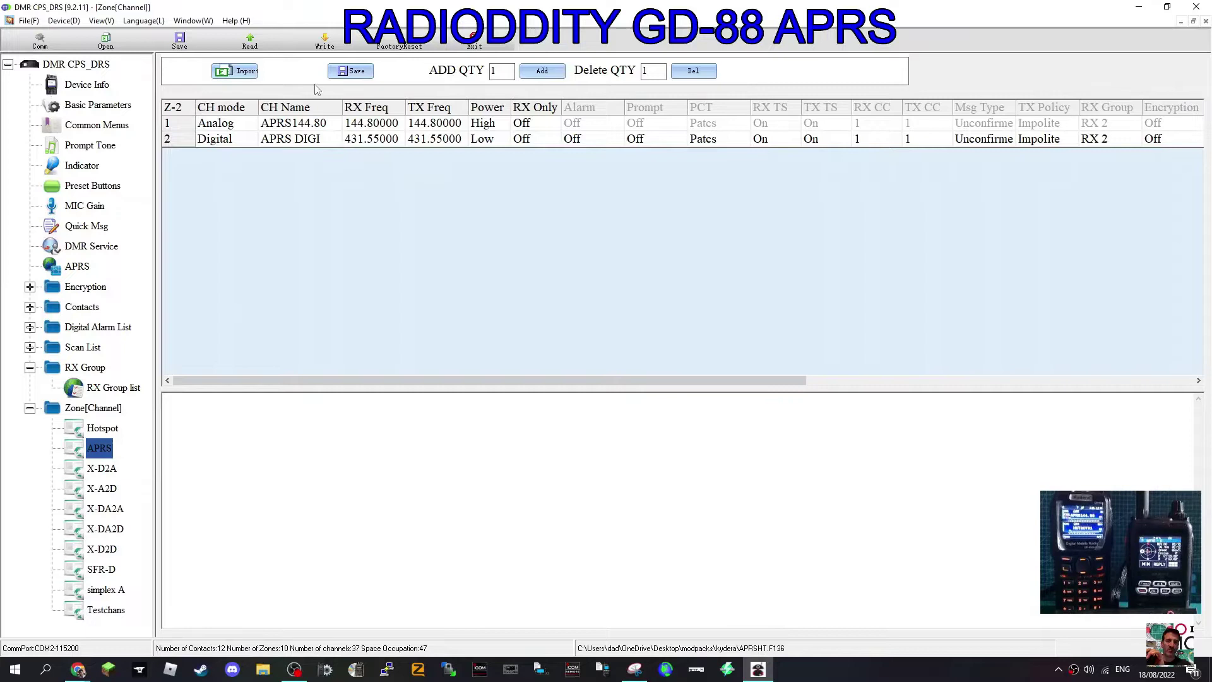
left_click(255, 128)
left_click(252, 125)
left_click(252, 125)
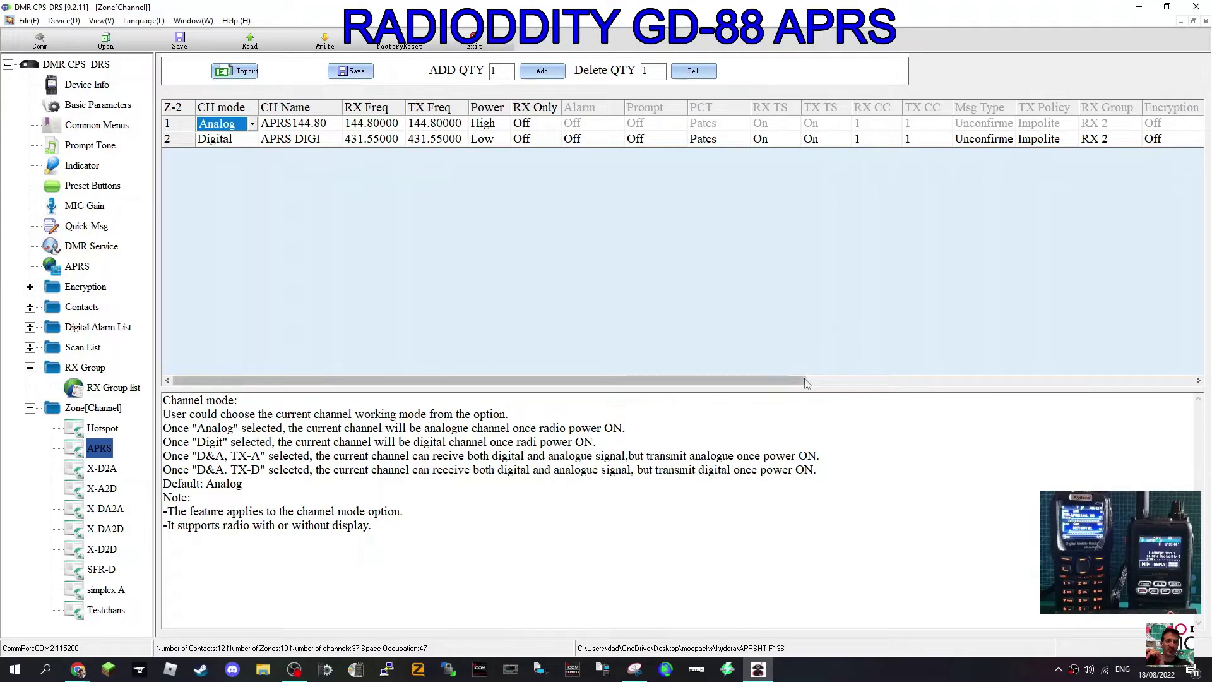
left_click_drag(787, 380, 1186, 375)
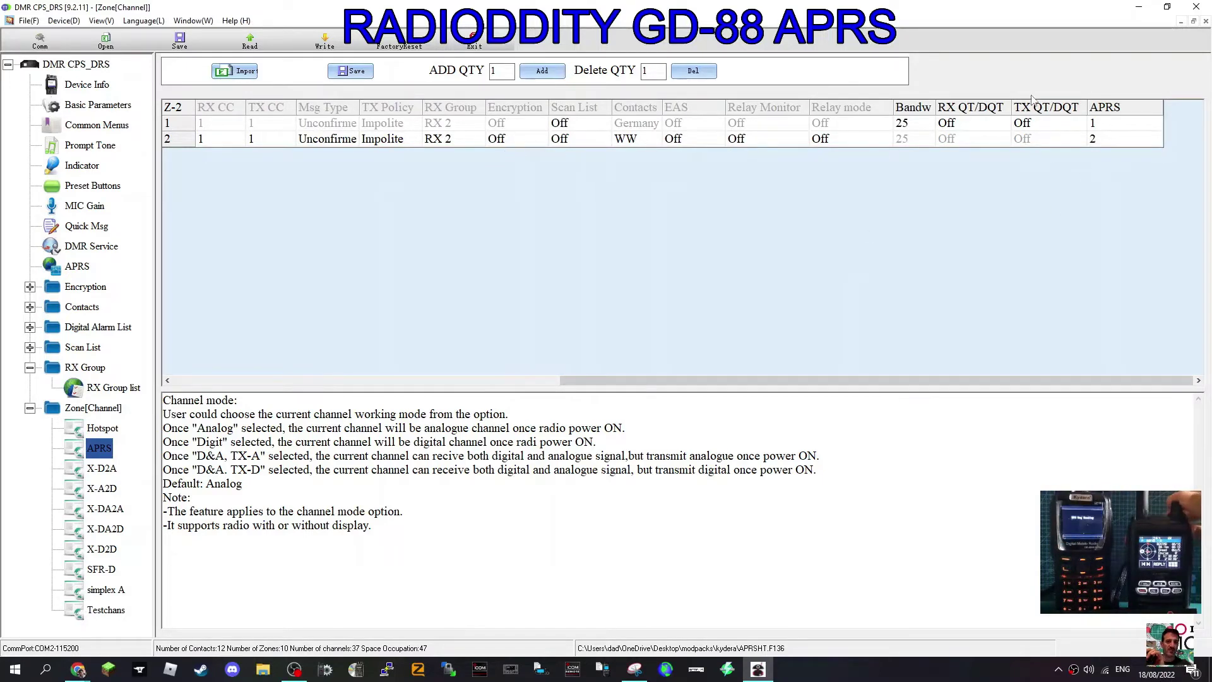
left_click(1129, 124)
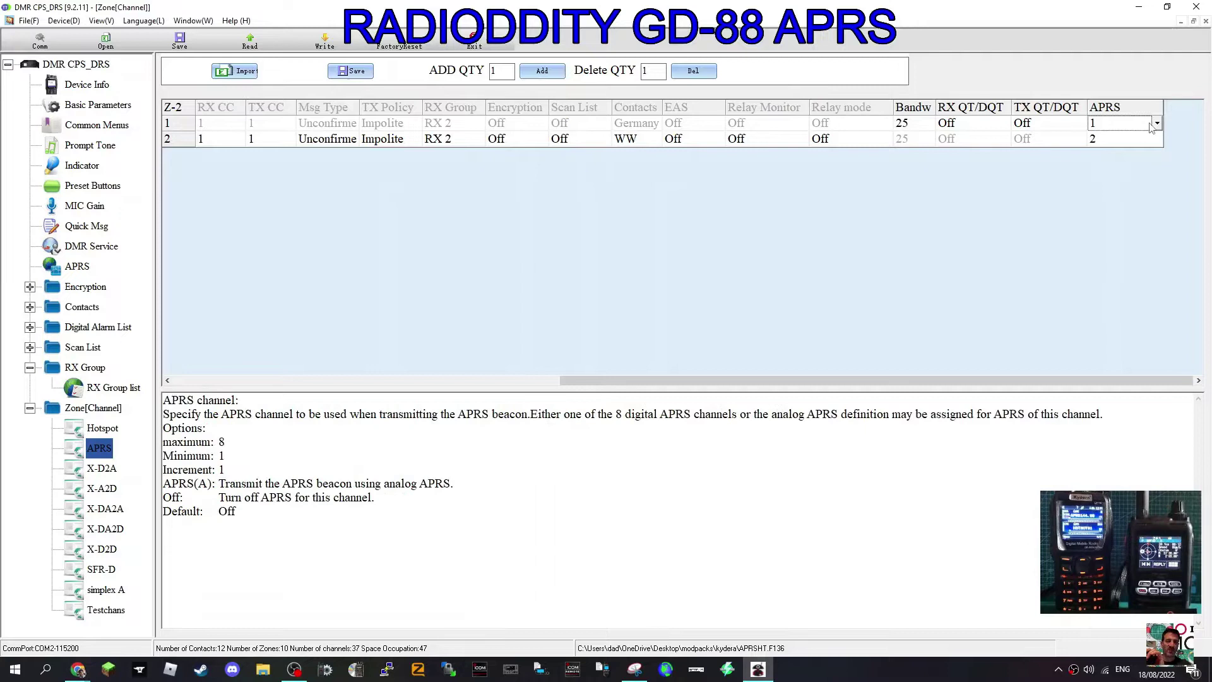
left_click(1157, 124)
left_click(1157, 125)
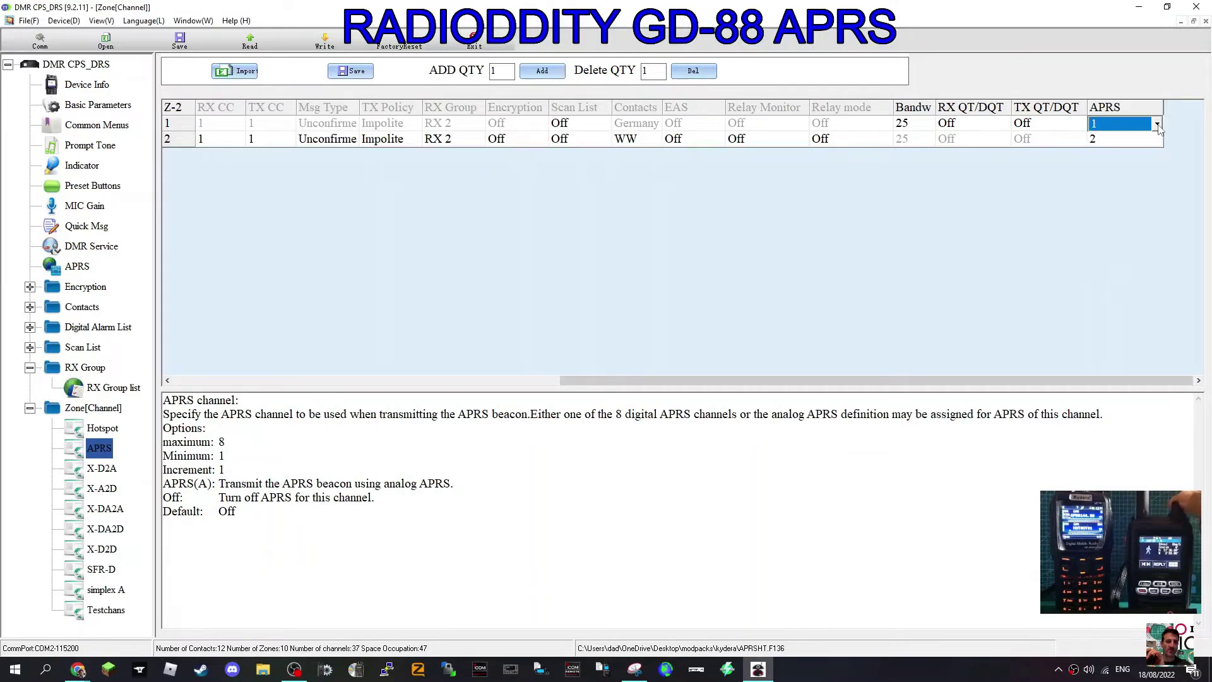
left_click(1133, 138)
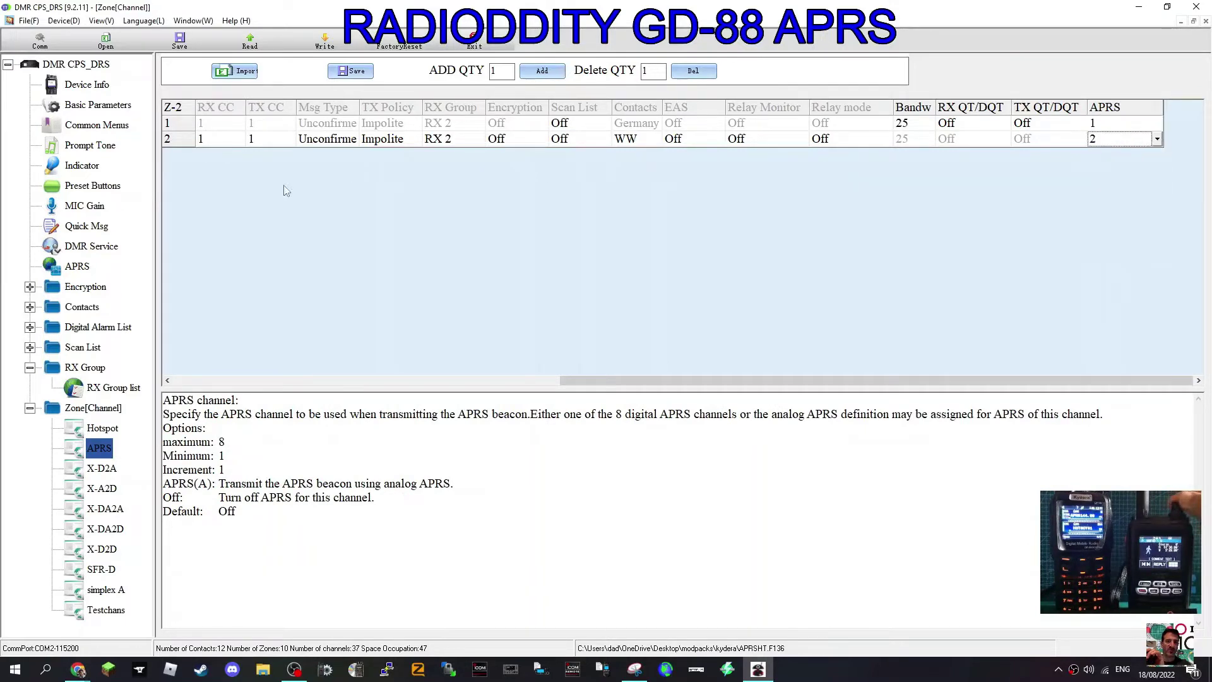
left_click(1157, 138)
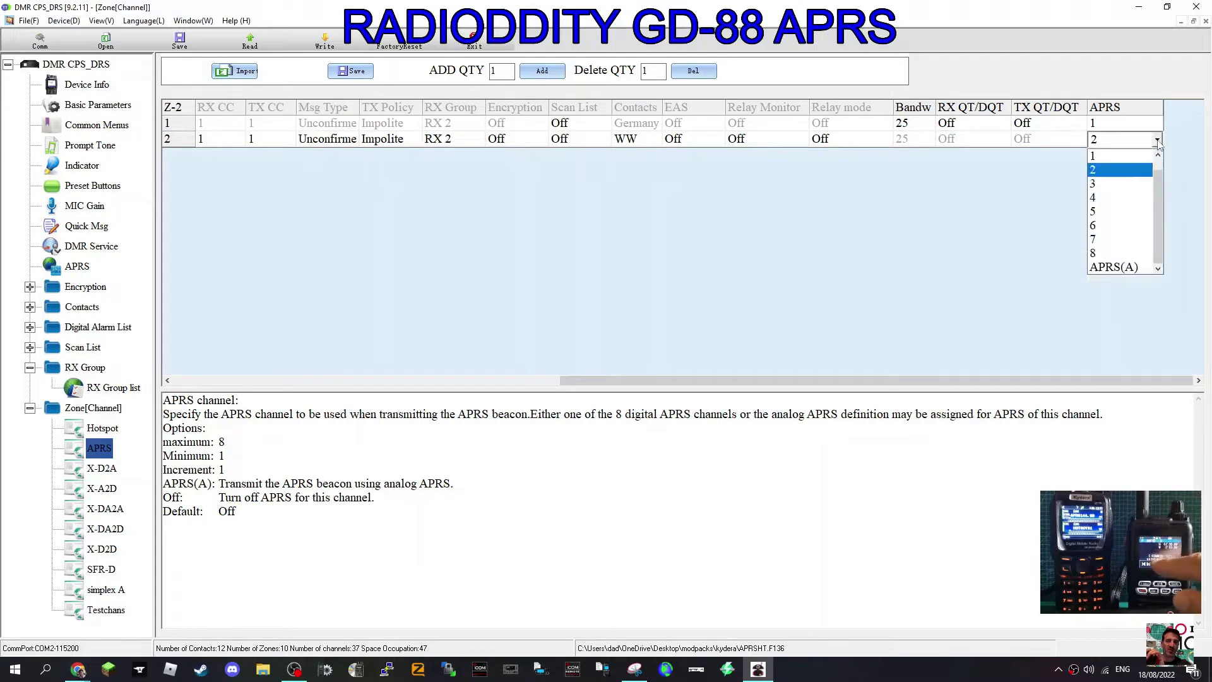
left_click(1157, 139)
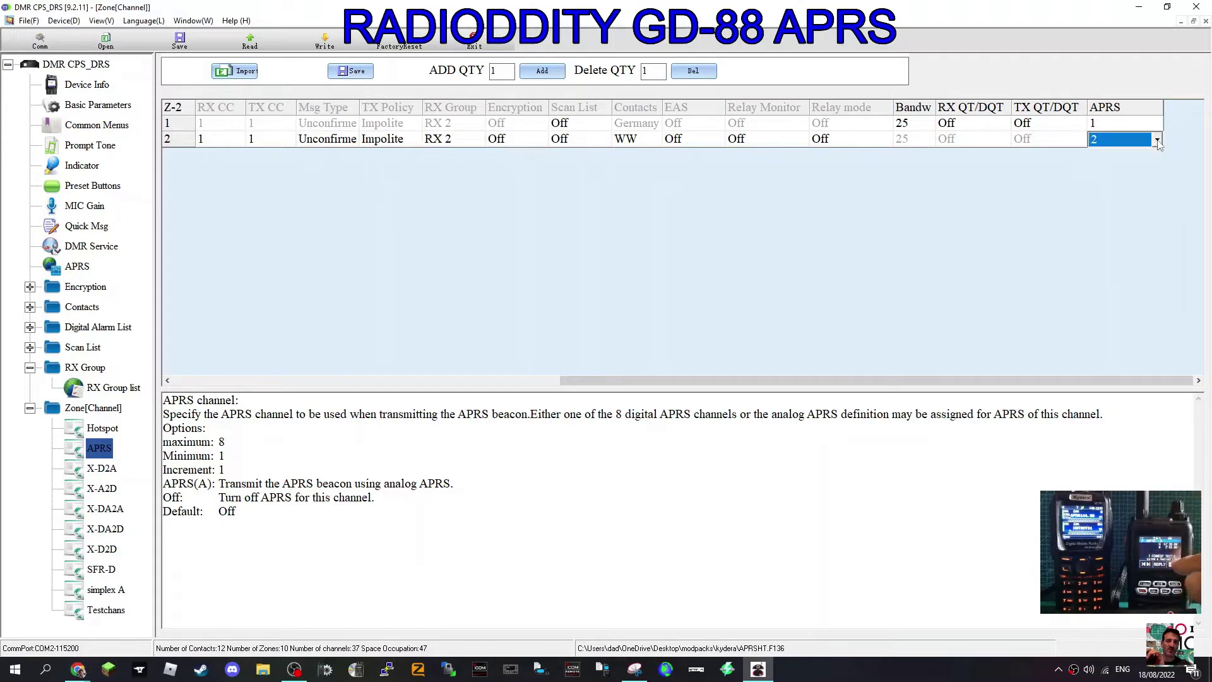
left_click(1106, 214)
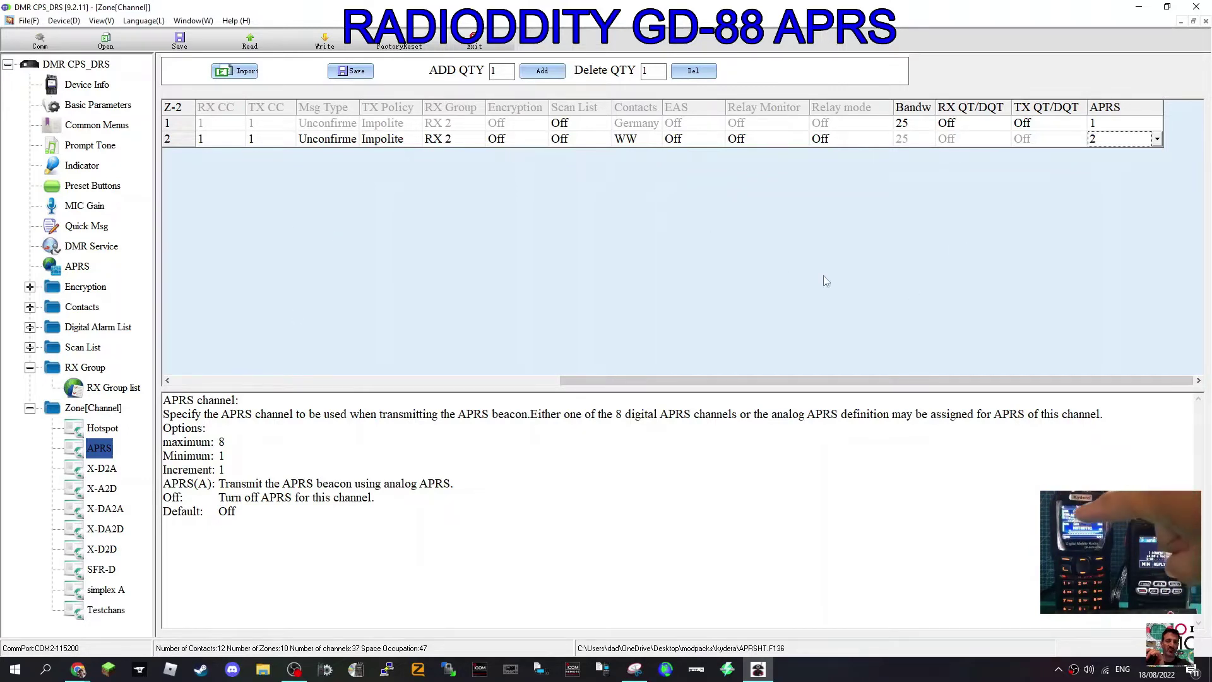
left_click_drag(752, 381, 354, 388)
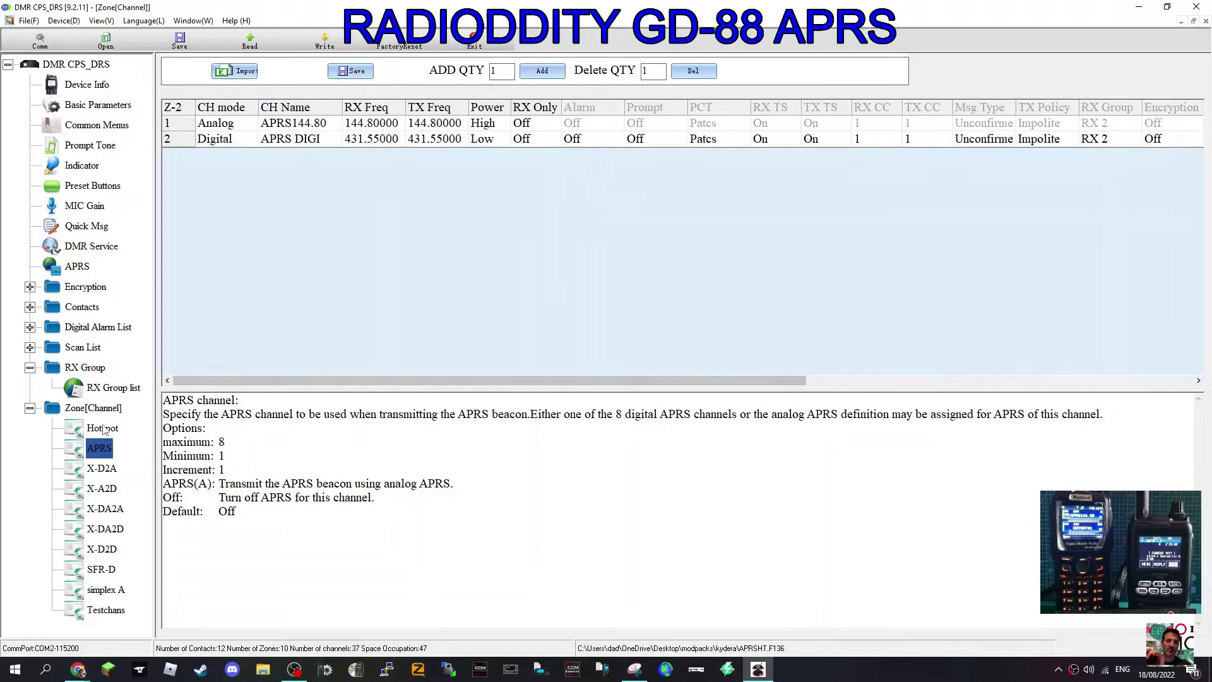
Return to the APRS settings page, keeping Fixed Location as the beacon source.
left_click(71, 271)
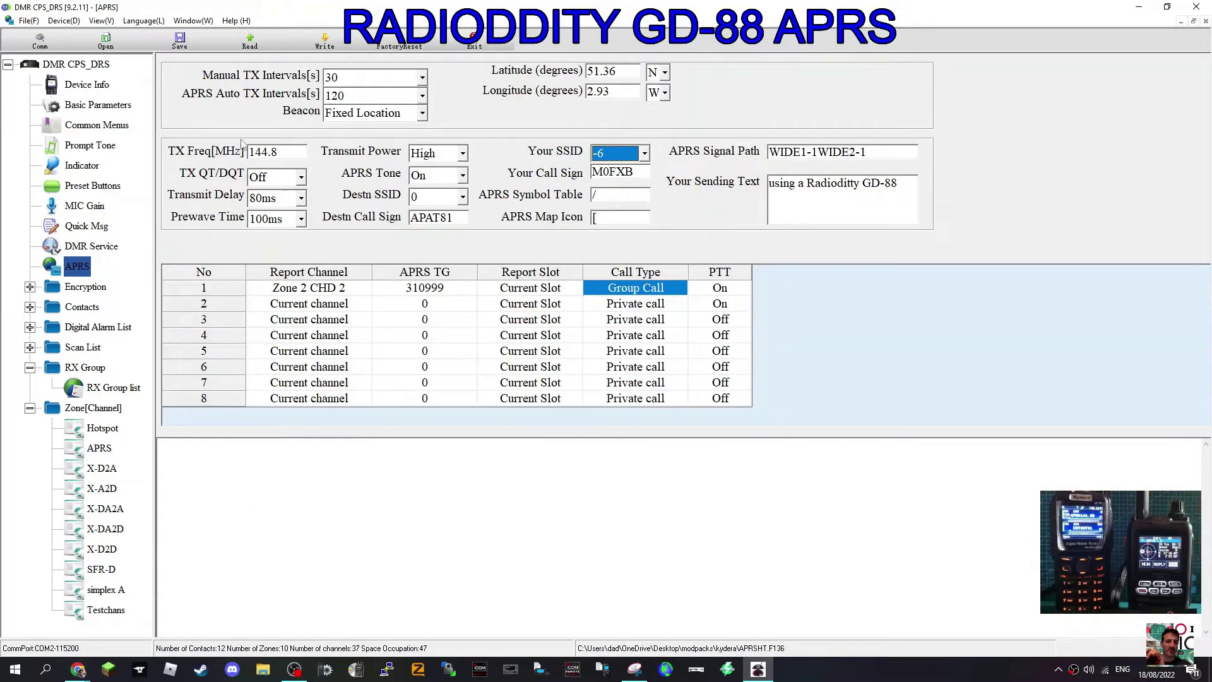
left_click(421, 115)
left_click(421, 115)
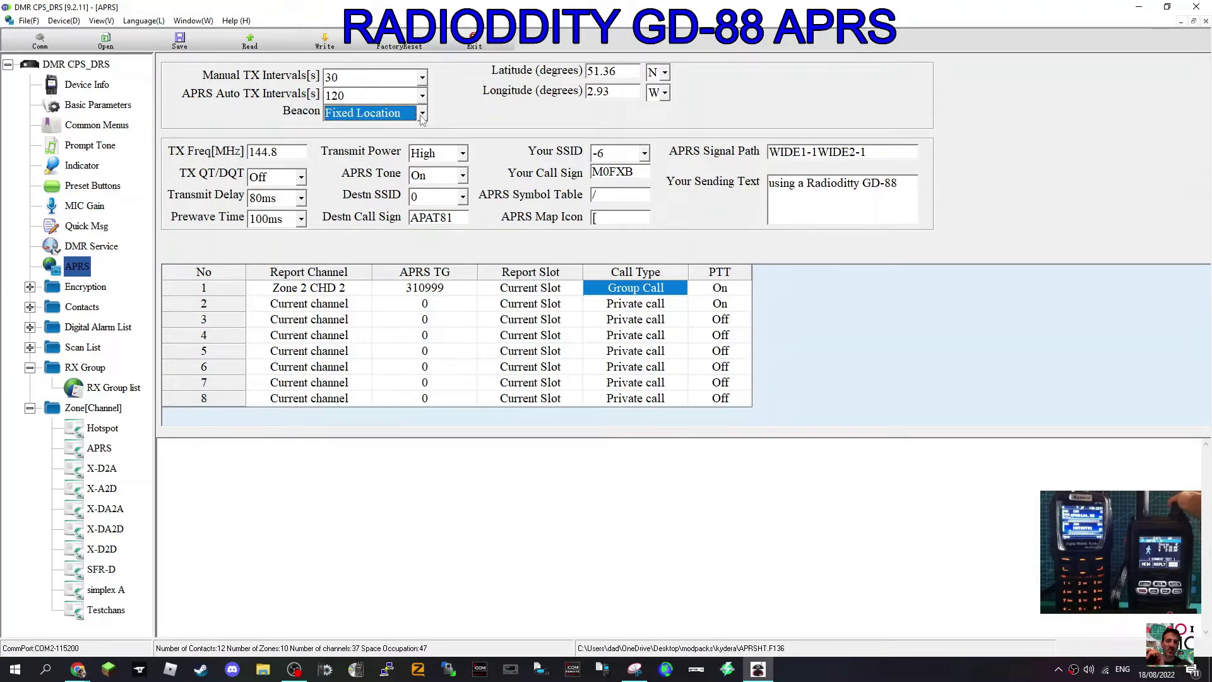
left_click(421, 115)
left_click(421, 115)
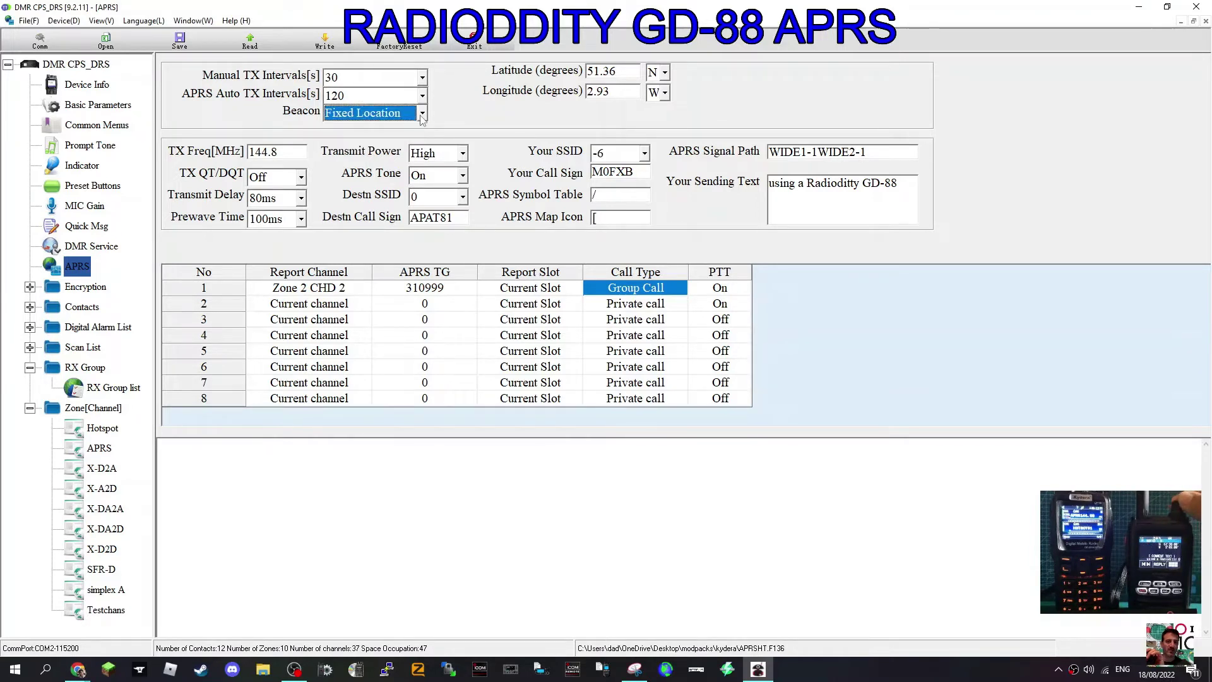
Set the Manual TX Interval to 120 seconds.
left_click(422, 78)
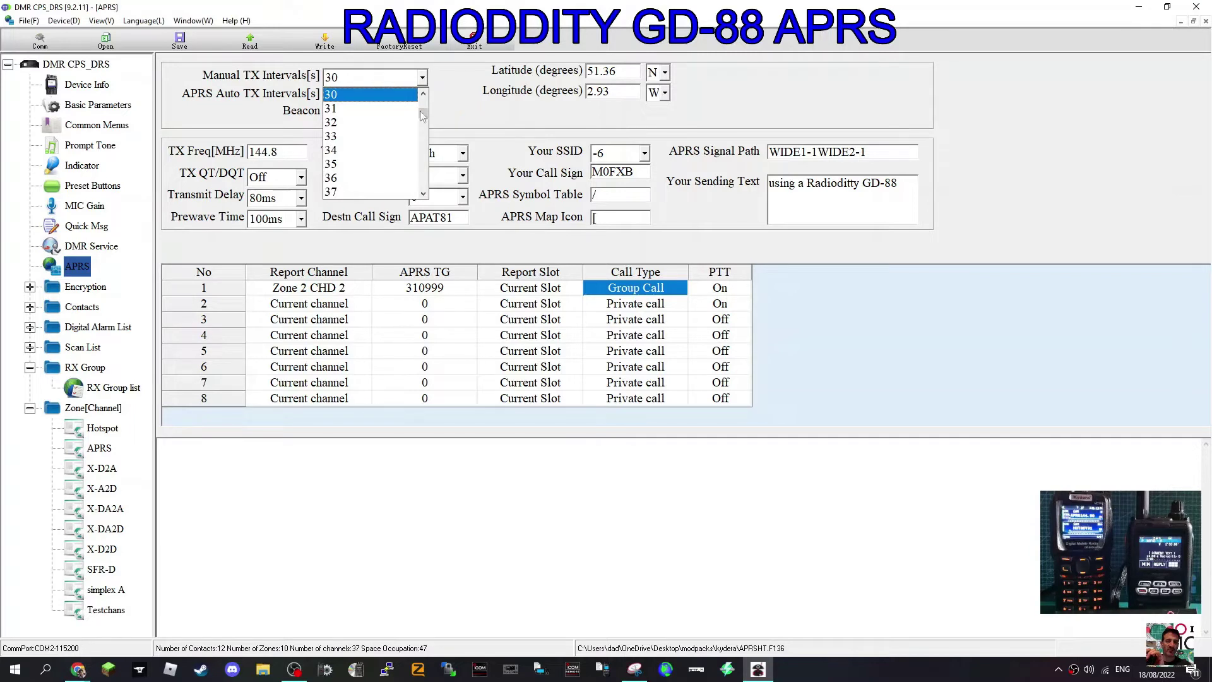
left_click_drag(422, 115, 426, 142)
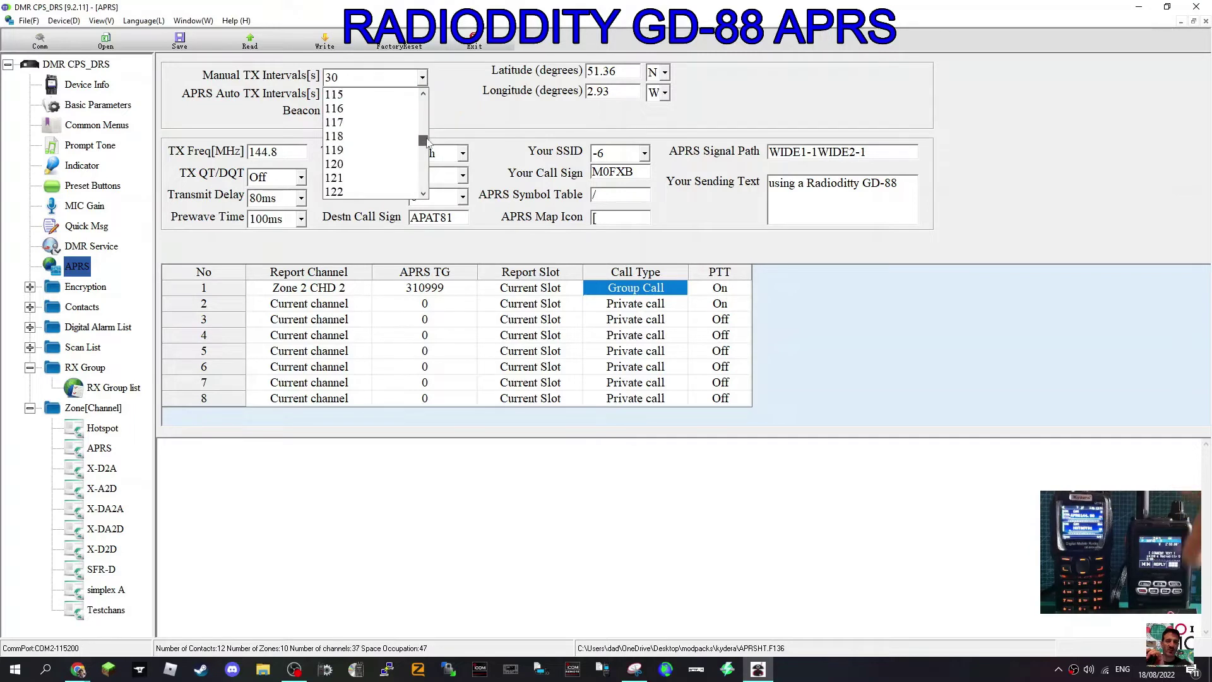
left_click(379, 164)
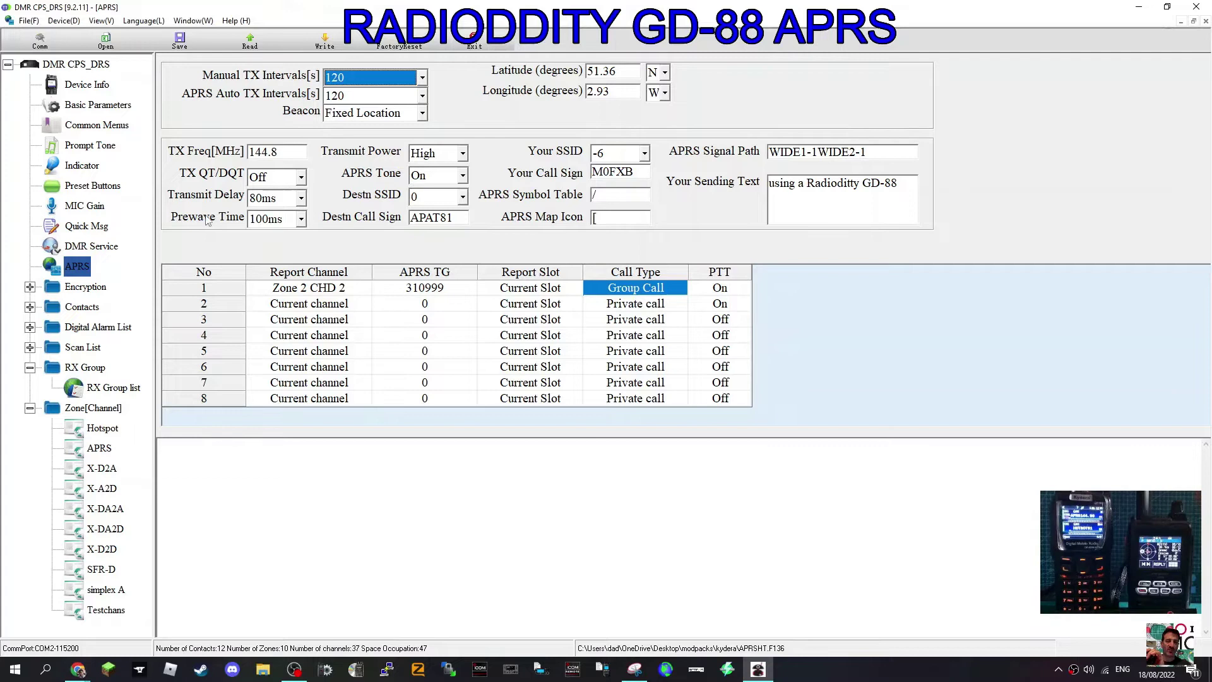
Make the TX frequency 144.800 MHz and keep TX QT/DQT Off.
left_click(282, 157)
type("00")
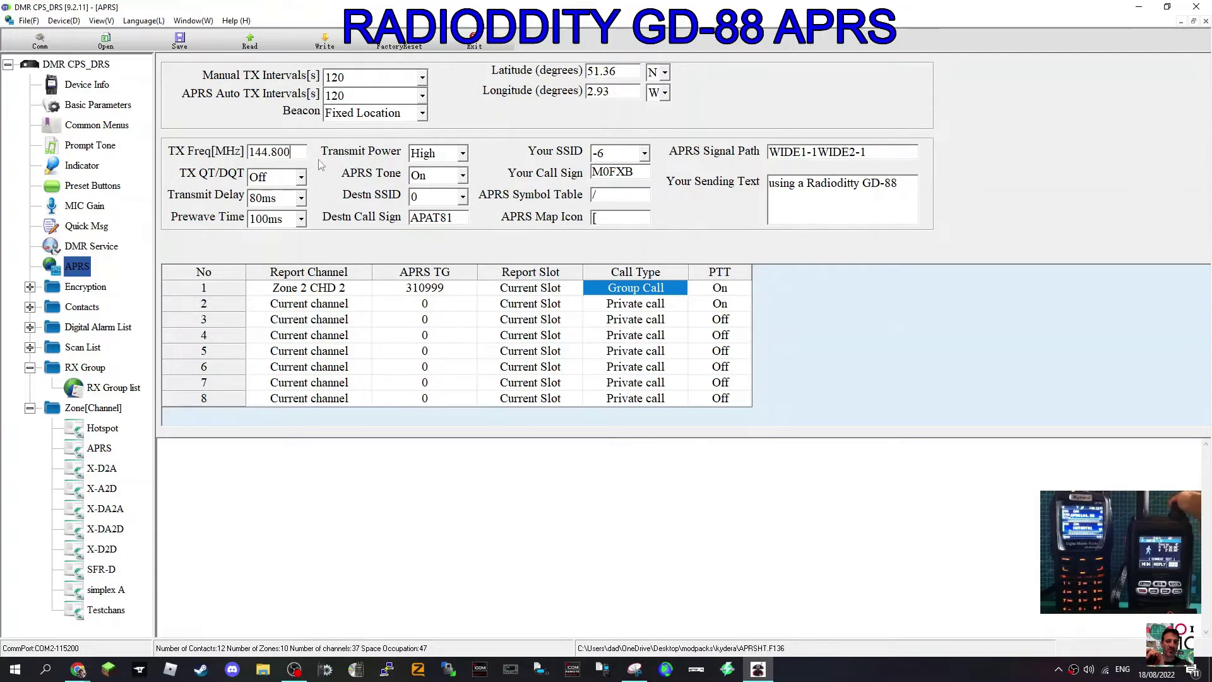
left_click(301, 180)
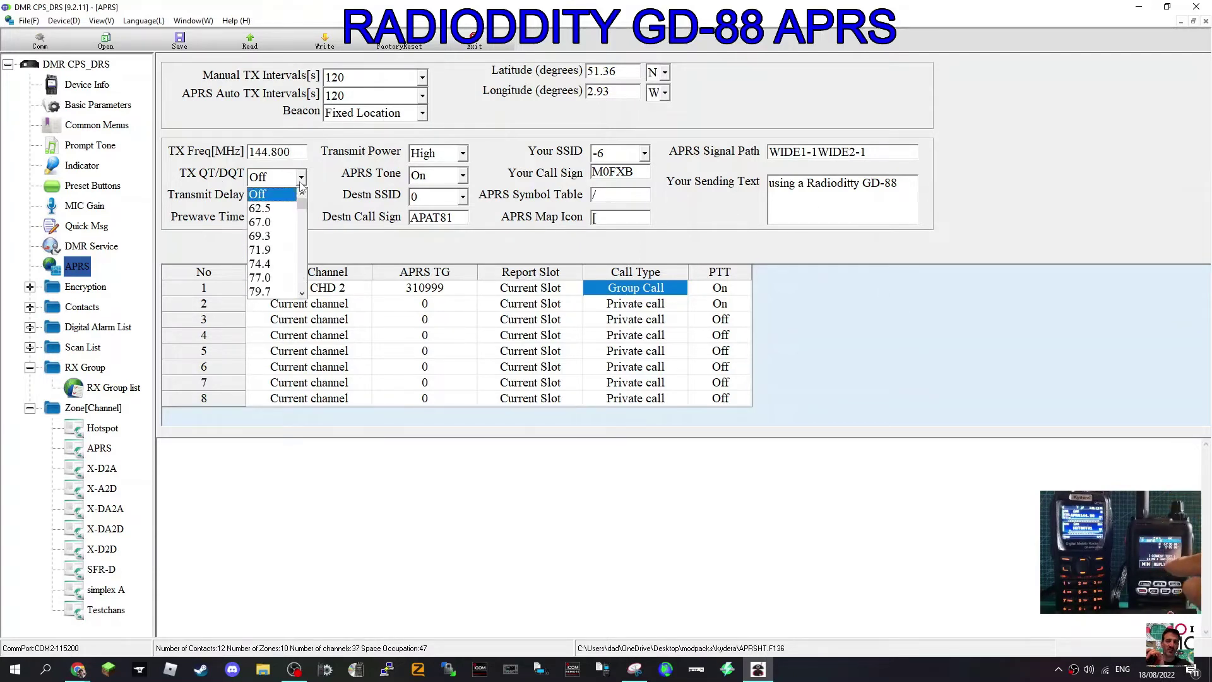
left_click(301, 180)
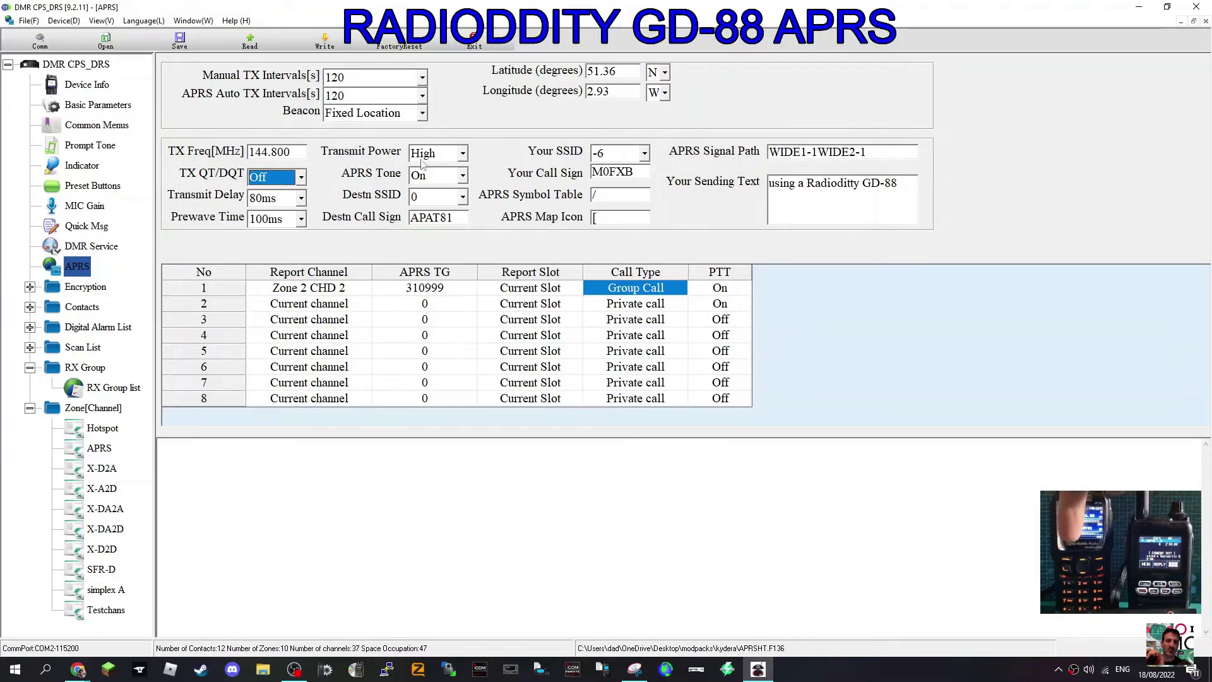
Confirm transmit power High, APRS tone On and destination SSID 0.
left_click(465, 156)
left_click(465, 159)
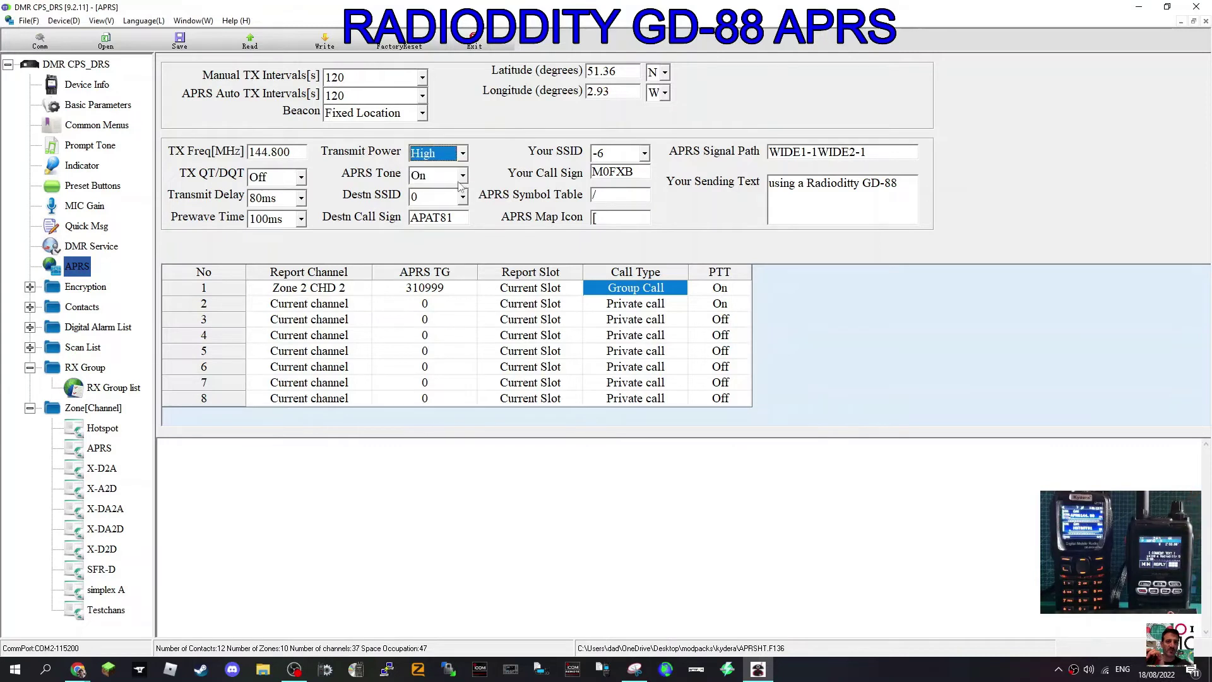
left_click(463, 177)
left_click(464, 180)
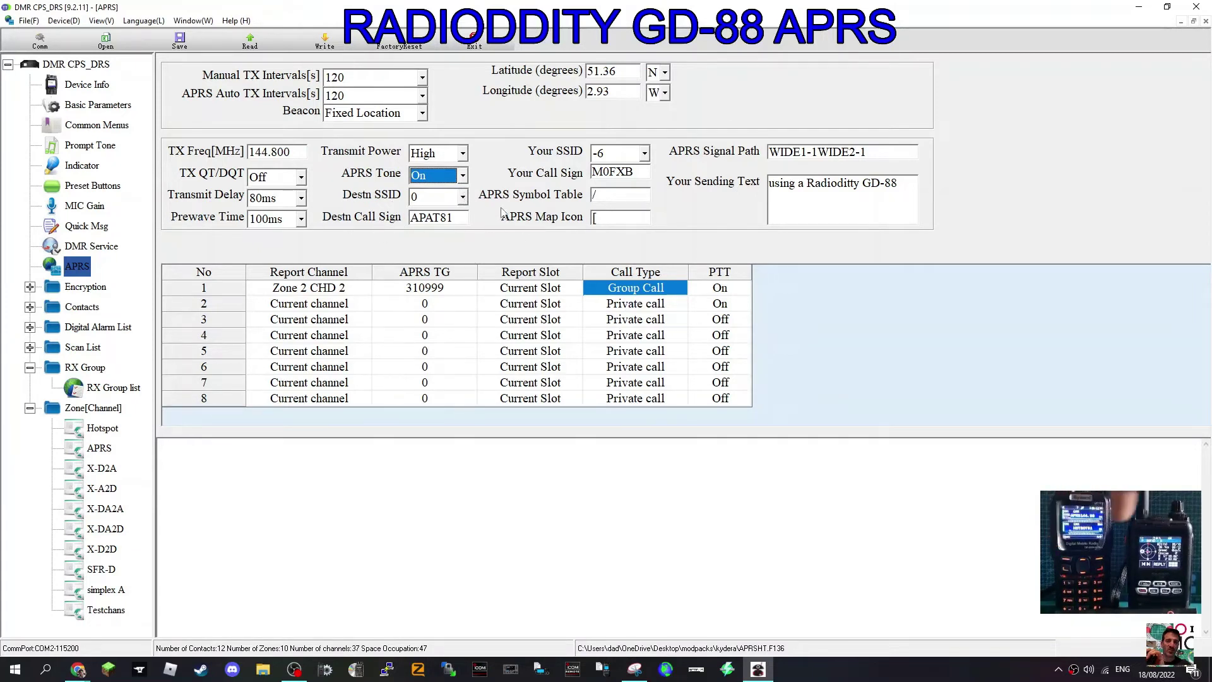
left_click(463, 197)
left_click(463, 197)
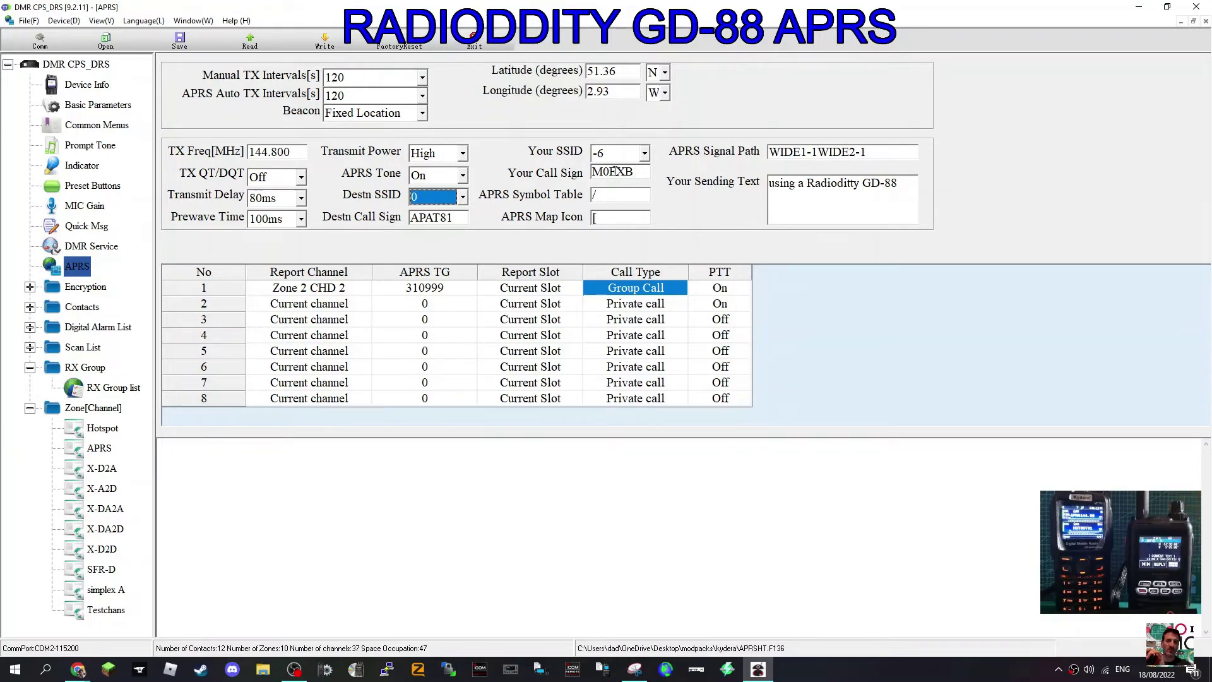
Keep Your SSID at -6 and capitalize the sending text to 'Using a Radioddity GD-88'.
left_click(644, 154)
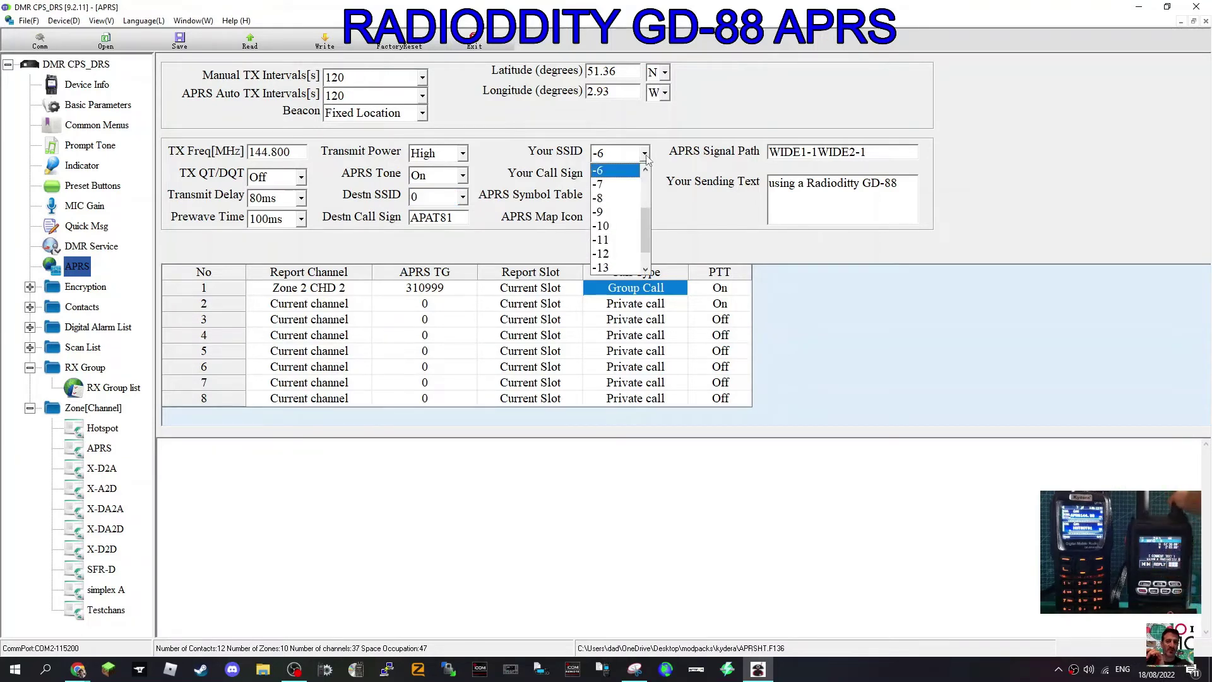
left_click(604, 159)
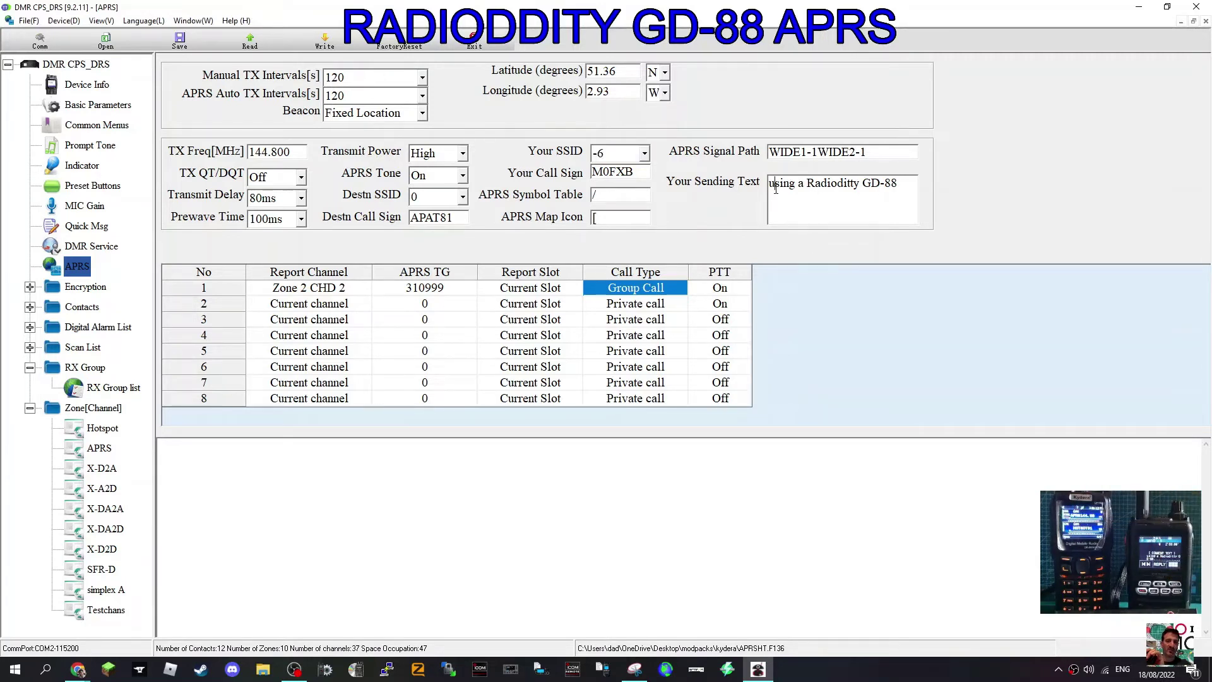
key("BackSpace")
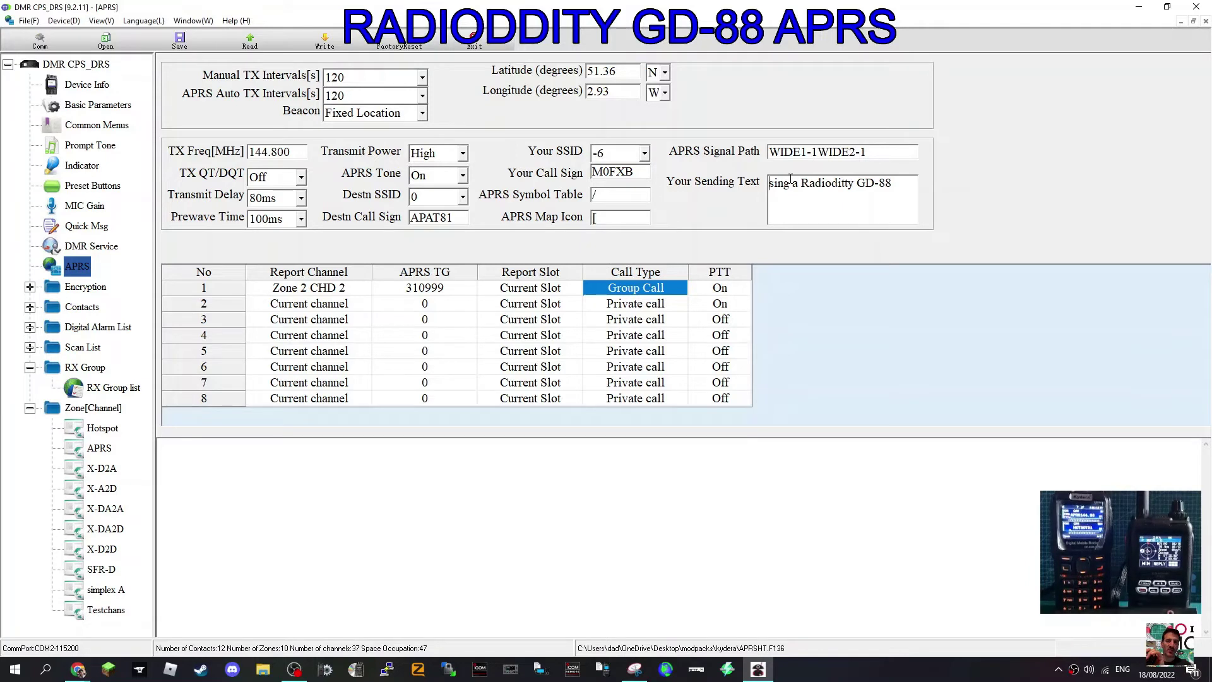
type("U")
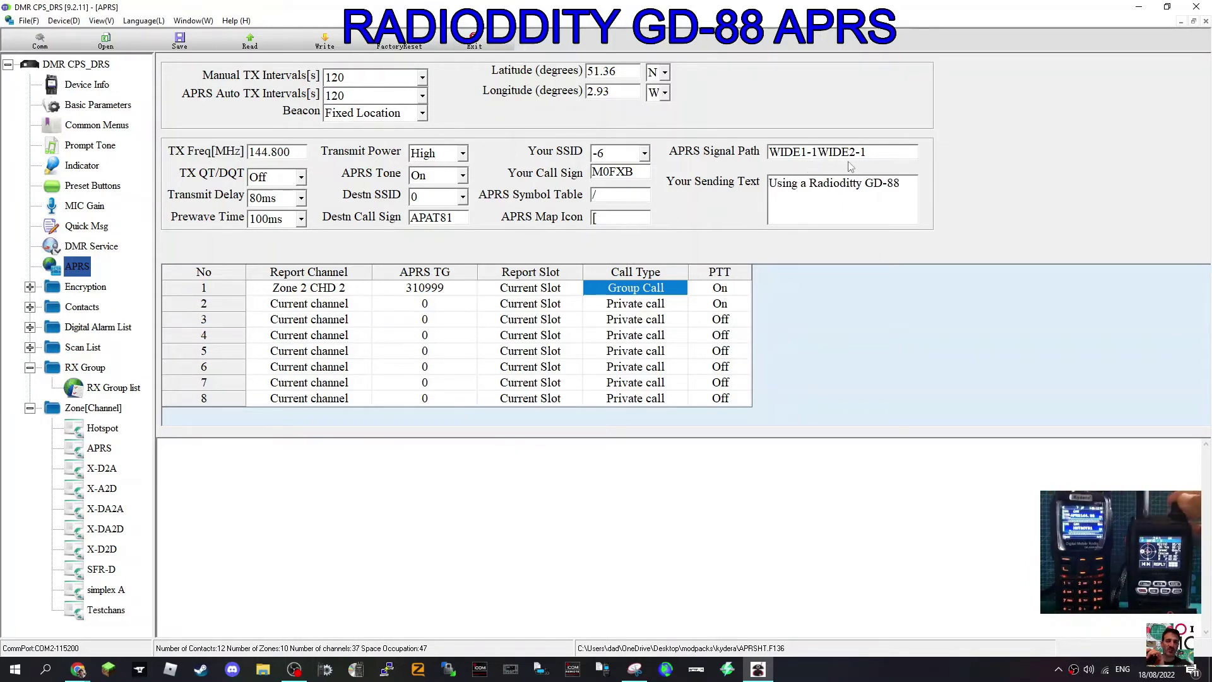
Save the codeplug as APRSHT.F136 in the kydera folder.
left_click(187, 48)
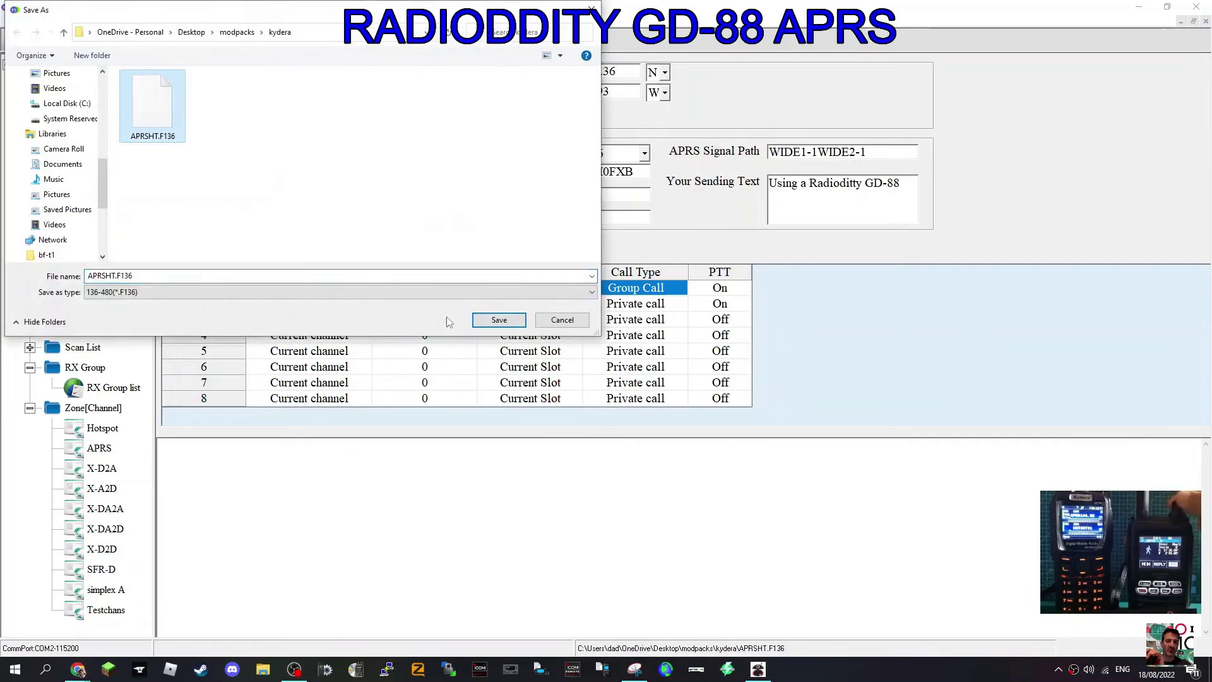
left_click(498, 320)
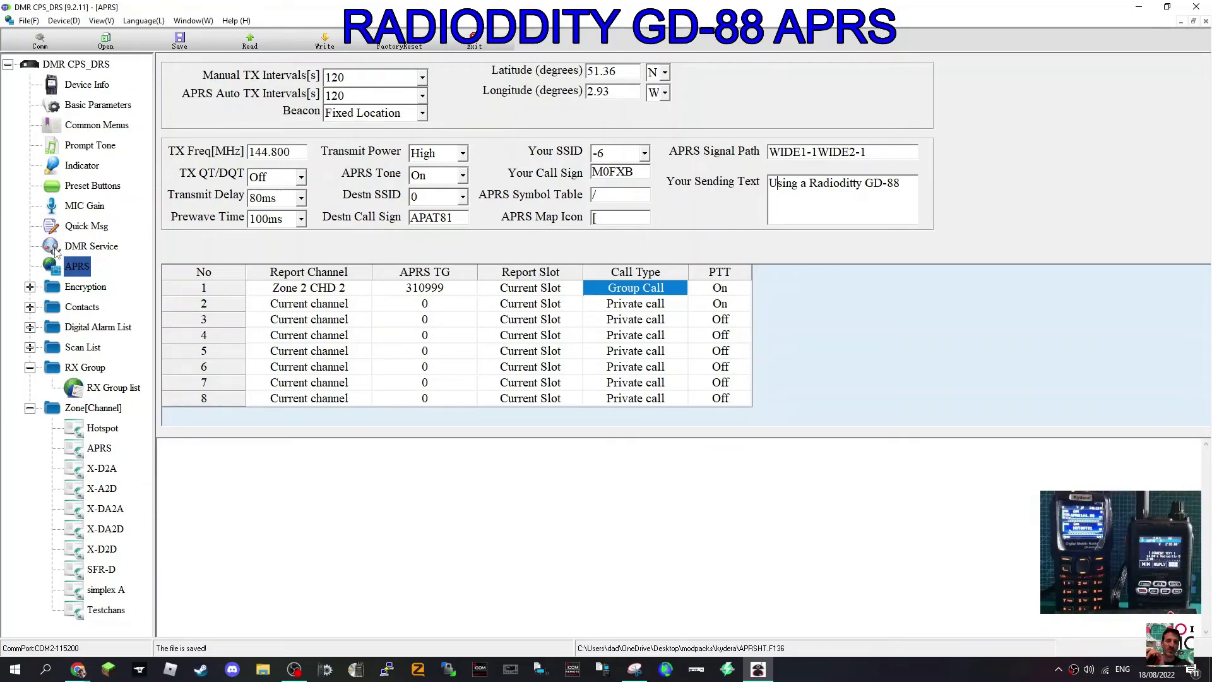
left_click(92, 105)
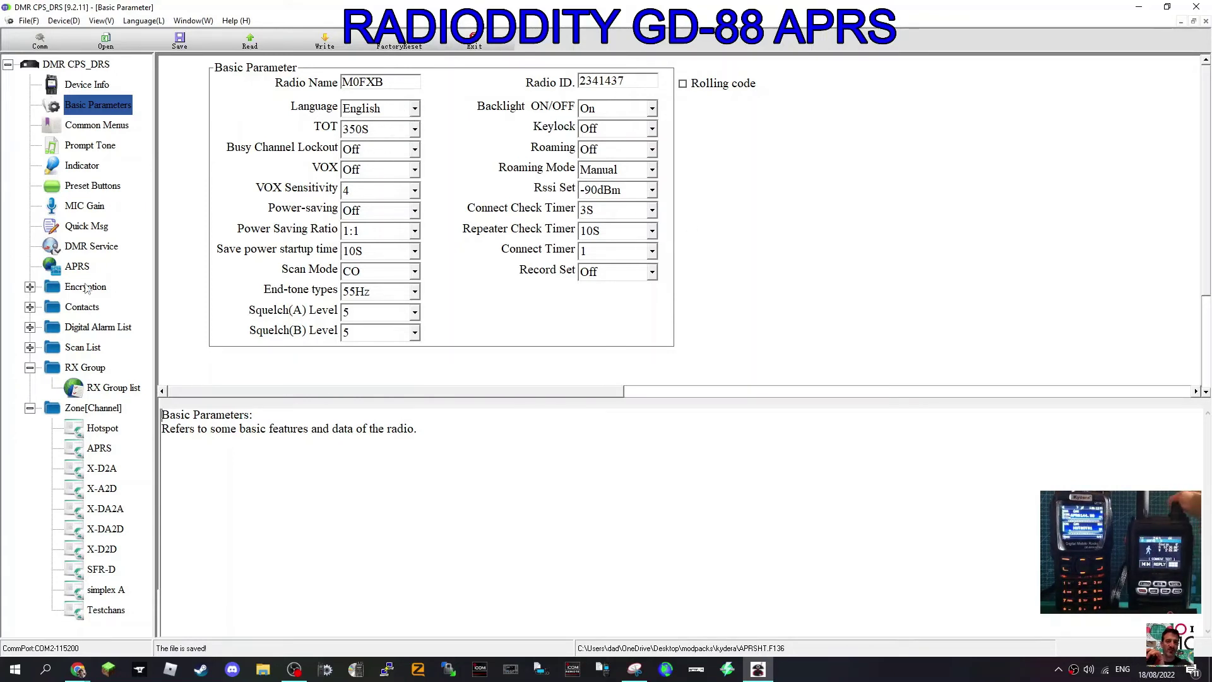
left_click(82, 251)
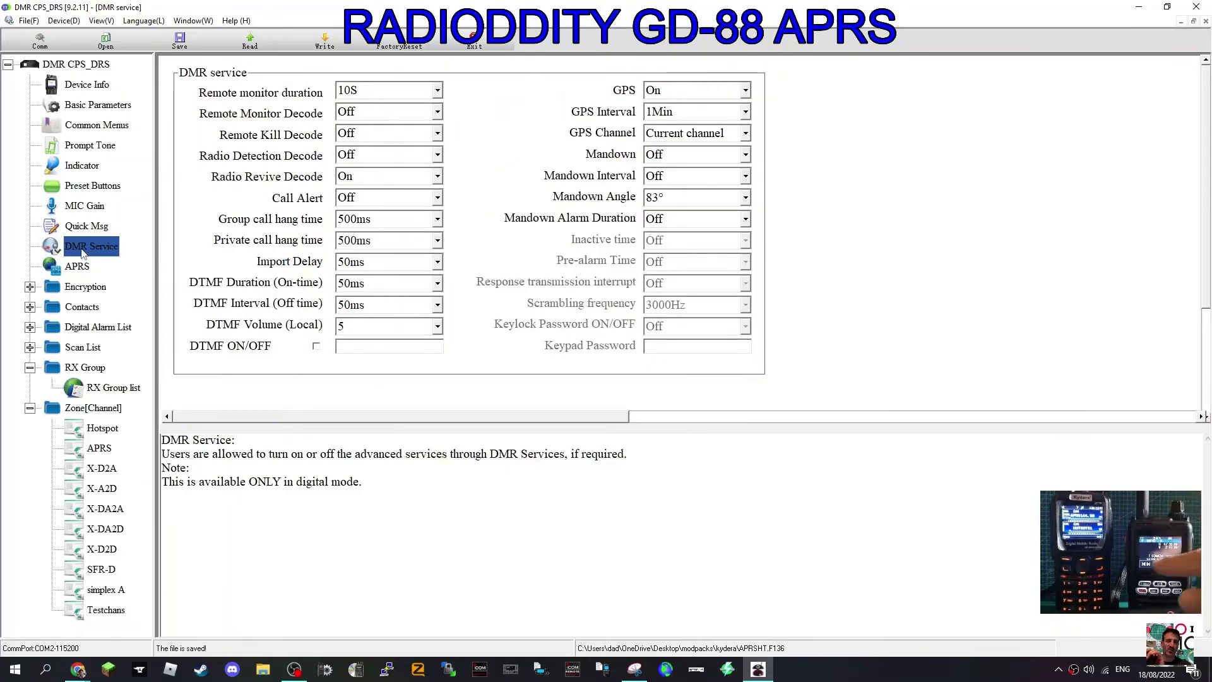
left_click(79, 266)
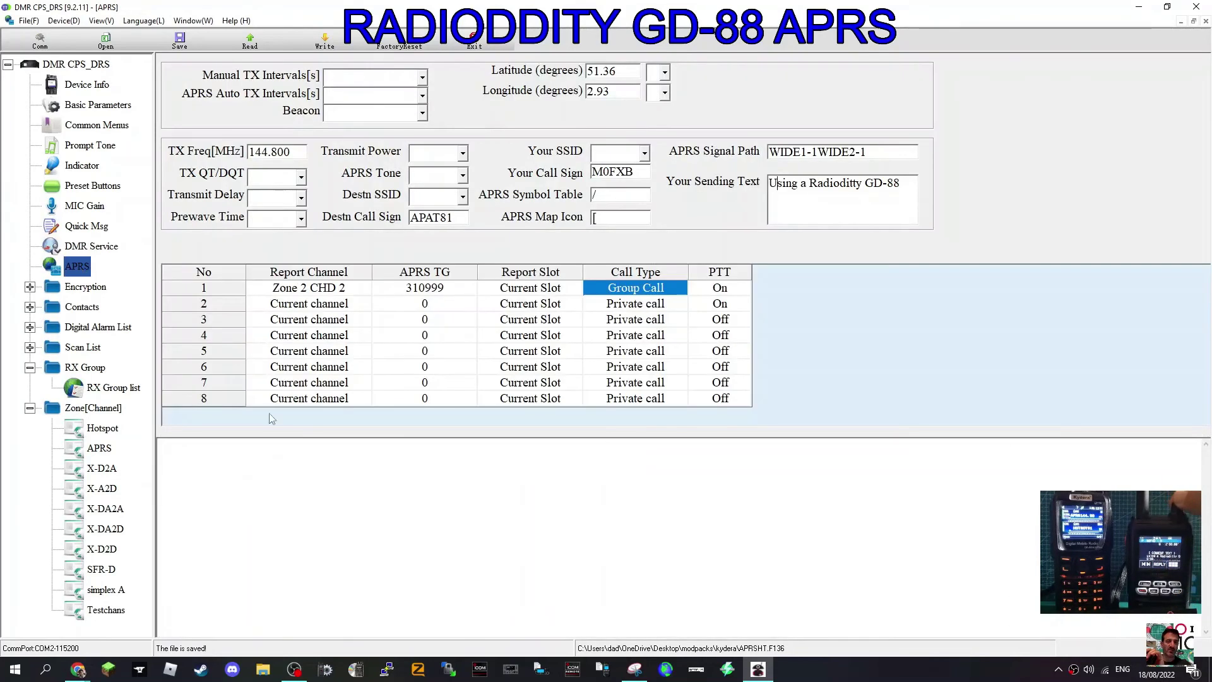